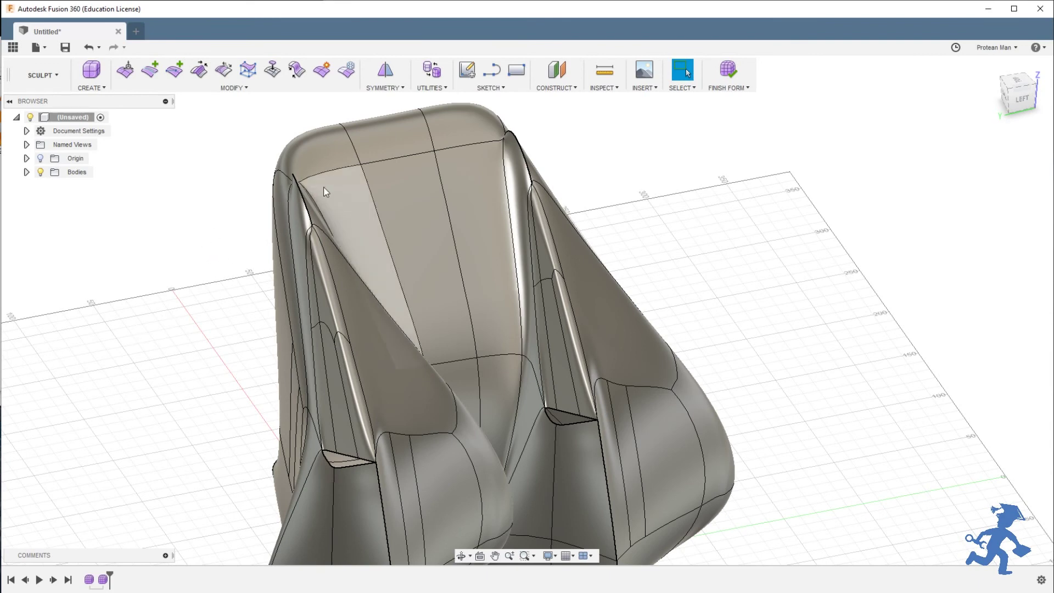
# Try selecting several faces on the seat back, then clear the selection
pyautogui.click(404, 153)
pyautogui.click(428, 131)
pyautogui.click(468, 199)
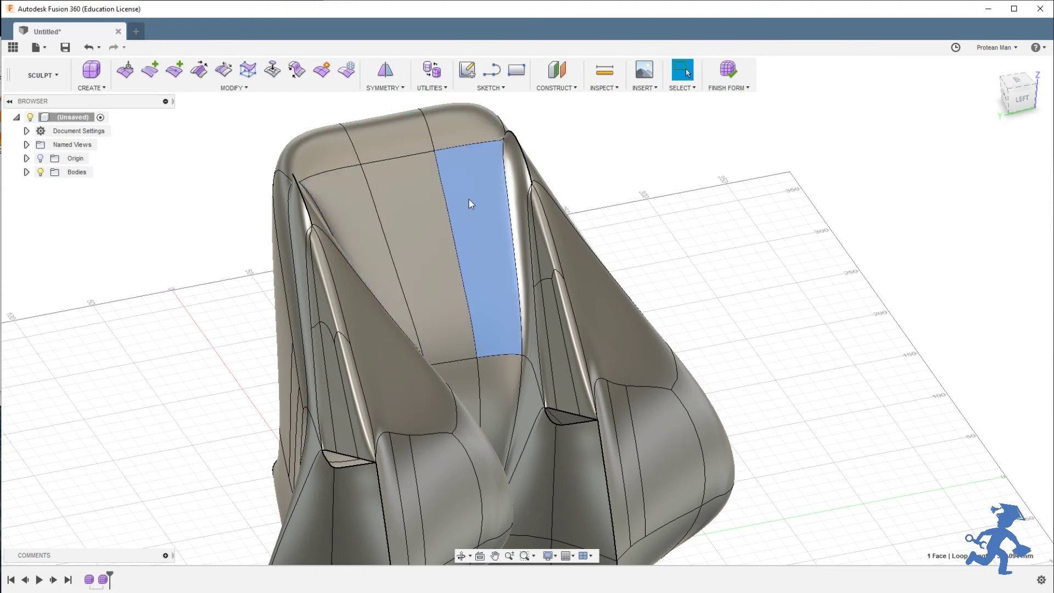
pyautogui.click(435, 207)
pyautogui.keyDown('shift'); pyautogui.moveTo(399, 249); pyautogui.dragTo(264, 220, button='middle'); pyautogui.keyUp('shift')
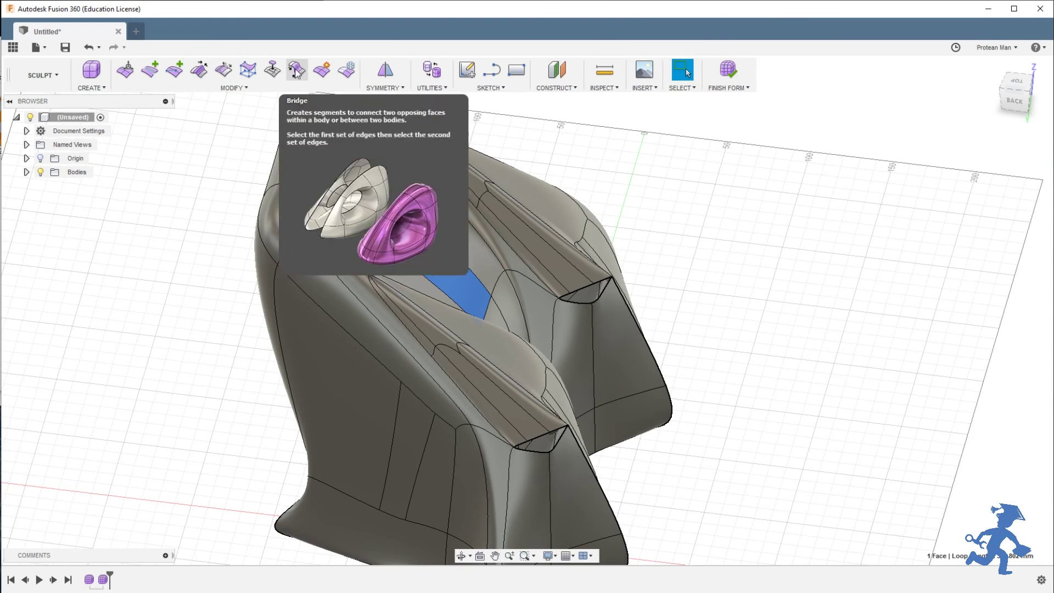
pyautogui.press('Escape')
# Test a face-loop, an edge and a top vertex selection on the seat back
pyautogui.keyDown('shift'); pyautogui.moveTo(347, 163); pyautogui.dragTo(367, 173, button='middle'); pyautogui.keyUp('shift')
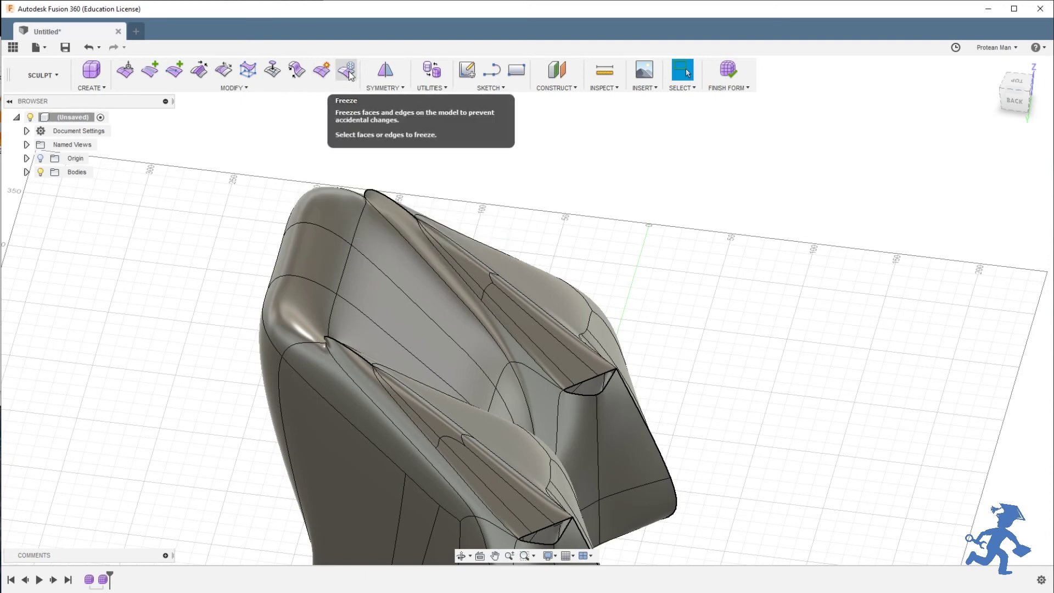
pyautogui.moveTo(410, 260)
pyautogui.keyDown('shift'); pyautogui.mouseDown(button='middle')
pyautogui.moveTo(426, 282)
pyautogui.moveTo(360, 273)
pyautogui.moveTo(619, 268)
pyautogui.moveTo(767, 305)
pyautogui.moveTo(528, 337)
pyautogui.moveTo(544, 336)
pyautogui.mouseUp(button='middle'); pyautogui.keyUp('shift')
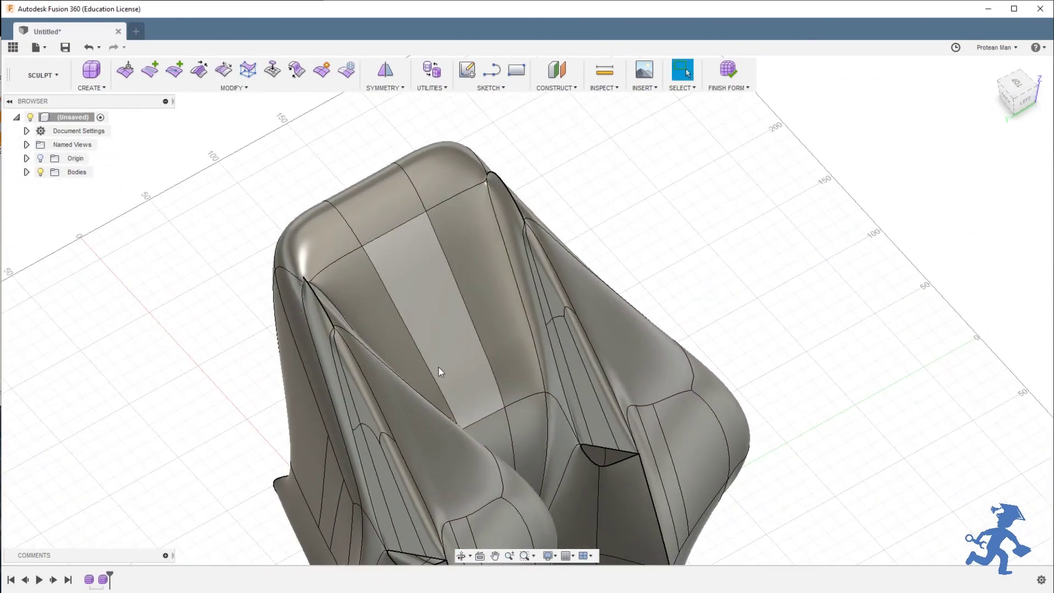
pyautogui.keyDown('shift'); pyautogui.moveTo(439, 372); pyautogui.dragTo(381, 346, button='middle'); pyautogui.keyUp('shift')
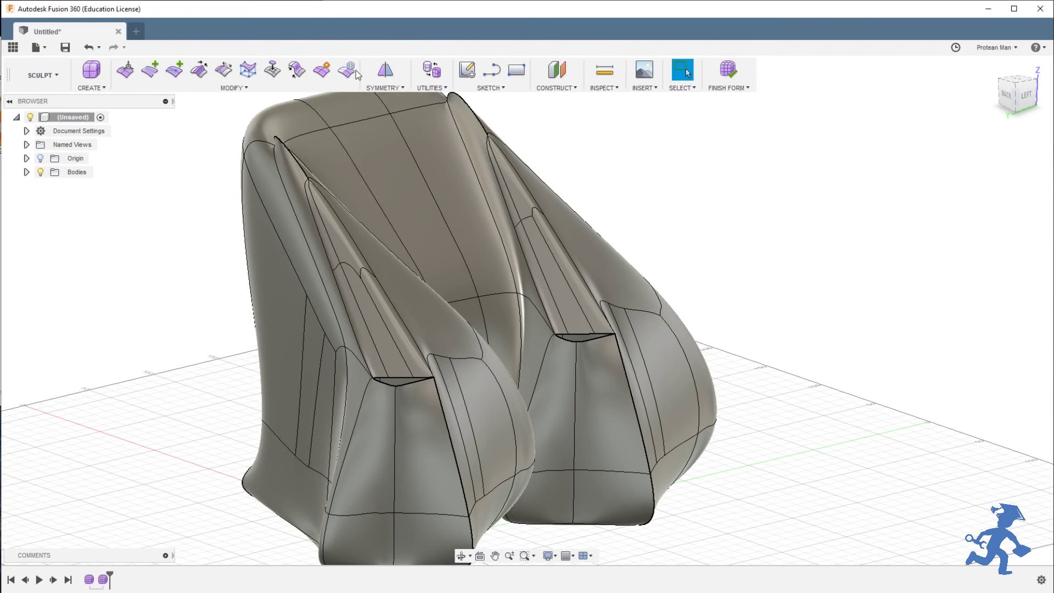
pyautogui.doubleClick(366, 212)
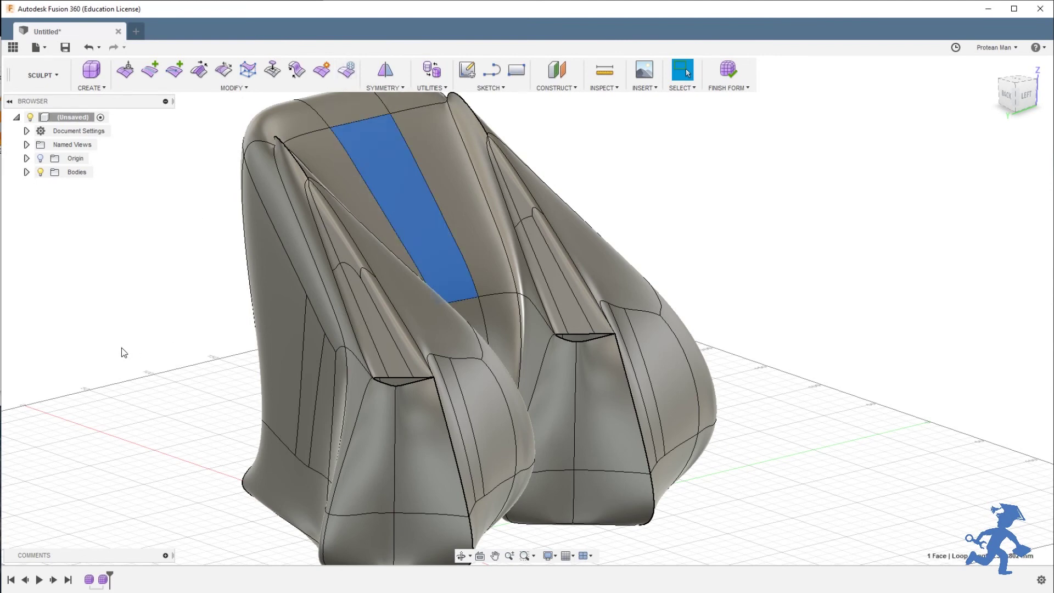
pyautogui.click(345, 154)
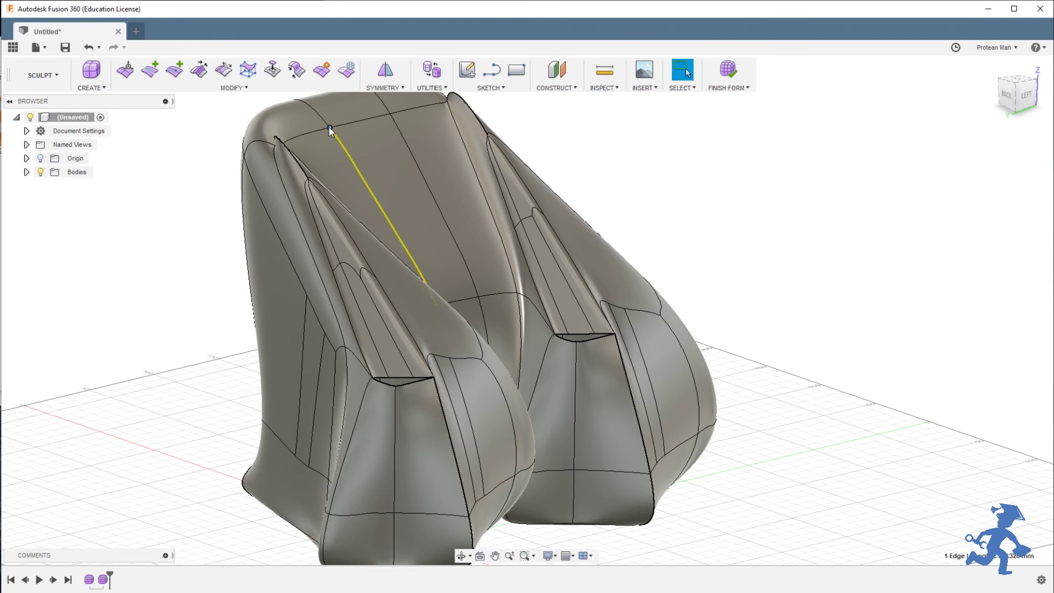
pyautogui.click(329, 128)
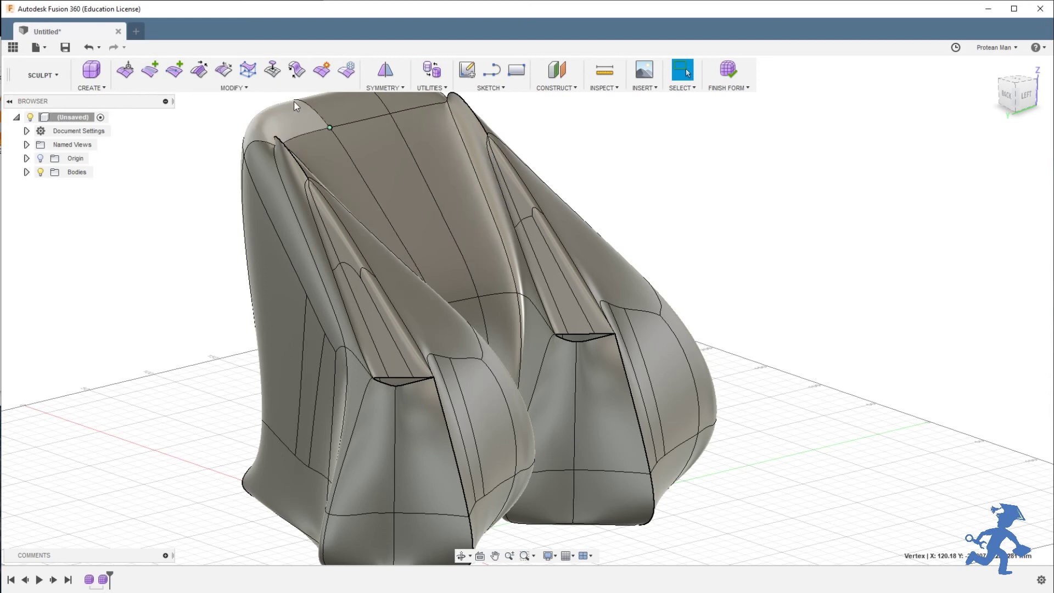
# Select the centre seat-back face, then bring the chair's back-left side into view
pyautogui.moveTo(361, 175); pyautogui.dragTo(376, 229, button='middle')
pyautogui.click(387, 212)
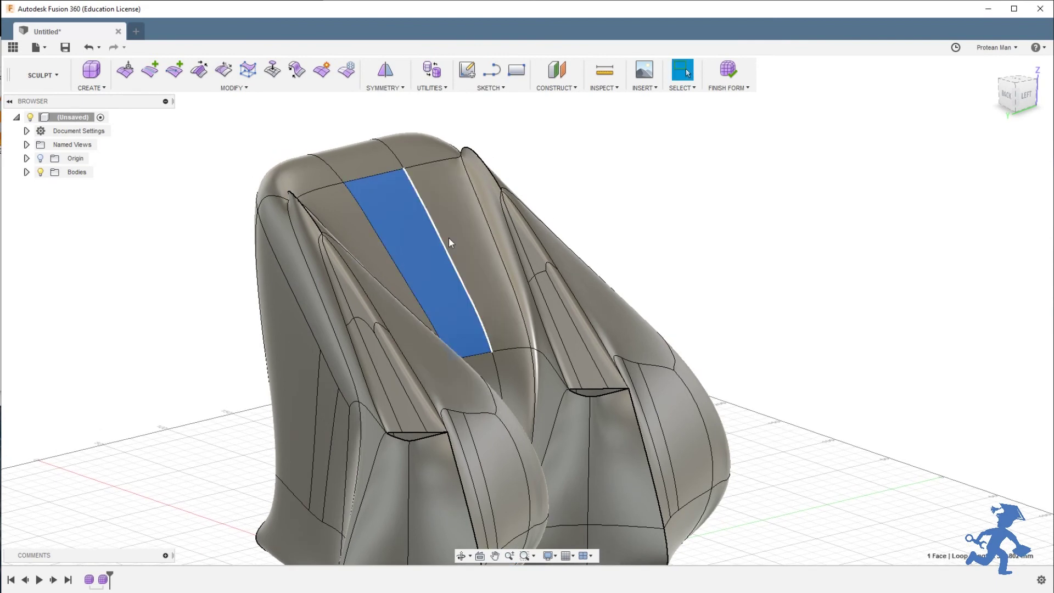
pyautogui.moveTo(423, 306); pyautogui.dragTo(449, 295, button='middle')
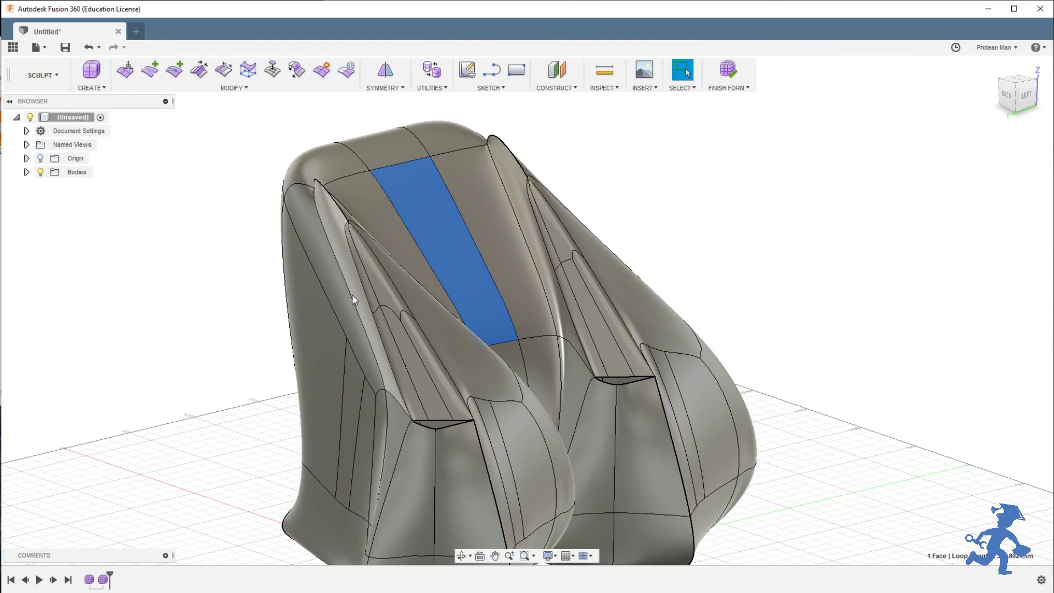
pyautogui.keyDown('shift'); pyautogui.moveTo(353, 299); pyautogui.dragTo(406, 319, button='middle'); pyautogui.keyUp('shift')
# Freeze the narrow panel on the chair's outer side and inspect its frozen outline
pyautogui.click(405, 324)
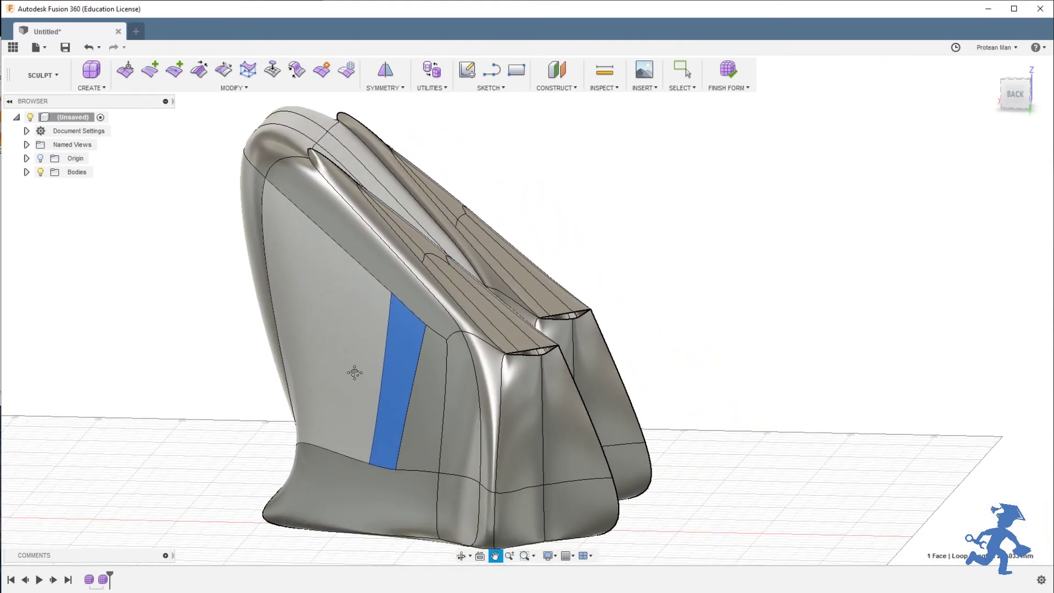
pyautogui.moveTo(354, 373); pyautogui.dragTo(355, 370, button='middle')
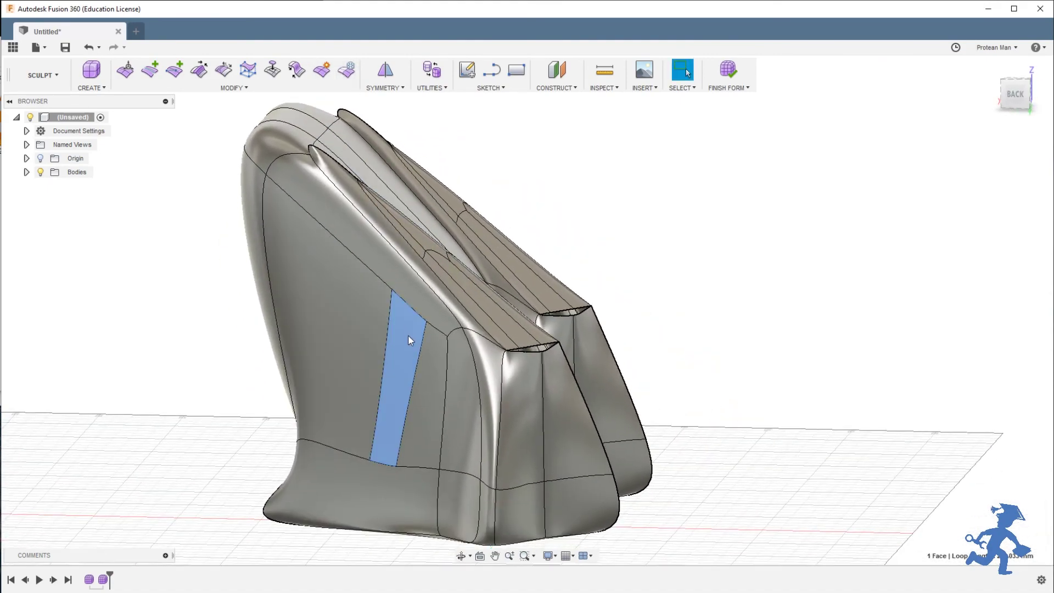
pyautogui.click(346, 71)
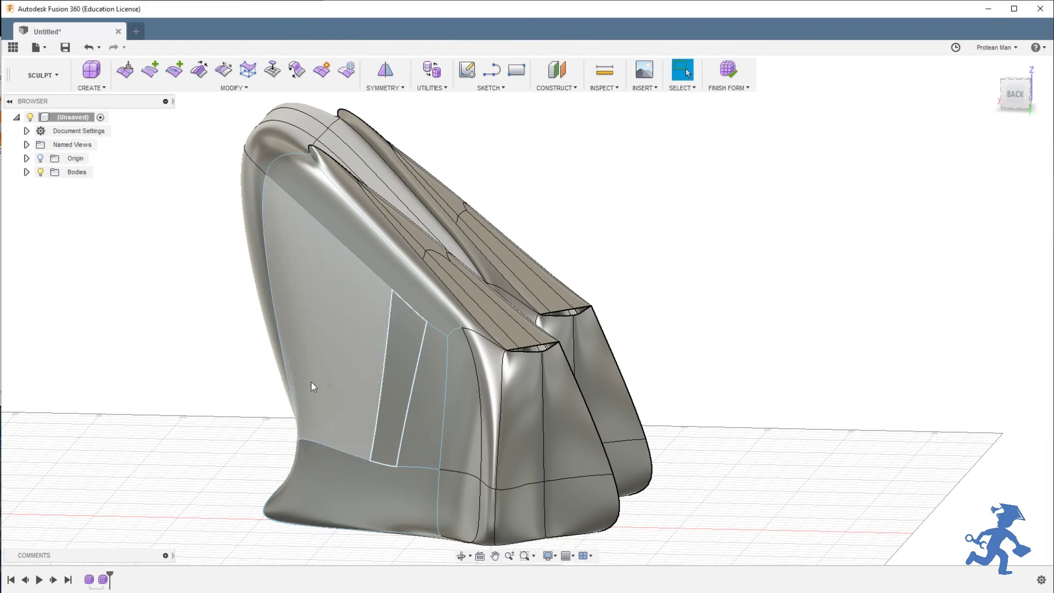
pyautogui.keyDown('shift'); pyautogui.moveTo(310, 381); pyautogui.dragTo(338, 393, button='middle'); pyautogui.keyUp('shift')
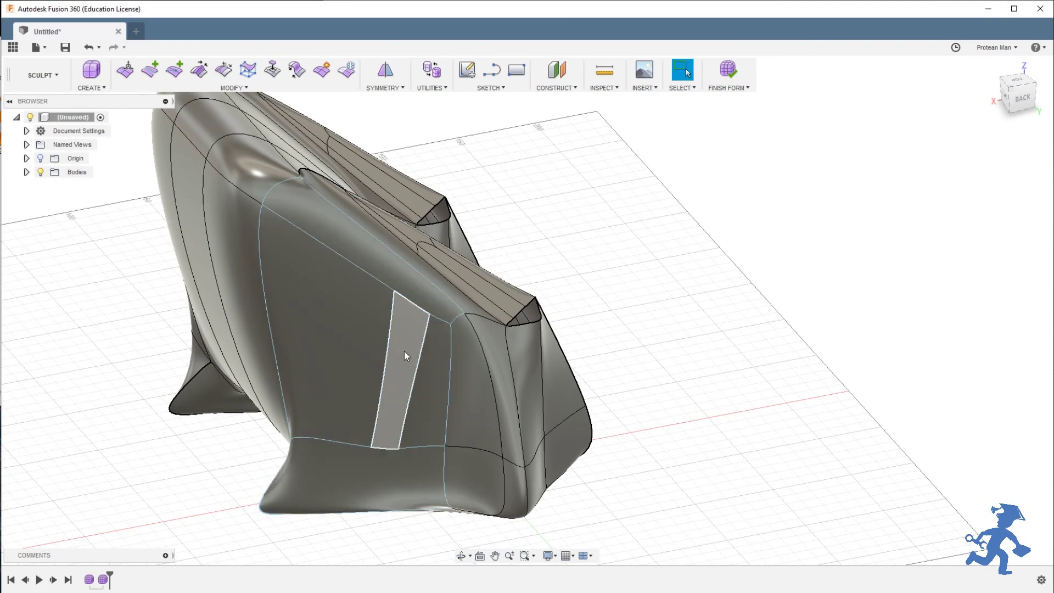
# Drag a top face of the chair with Edit Form as a trial, then cancel it
pyautogui.keyDown('shift'); pyautogui.moveTo(381, 251); pyautogui.dragTo(394, 285, button='middle'); pyautogui.keyUp('shift')
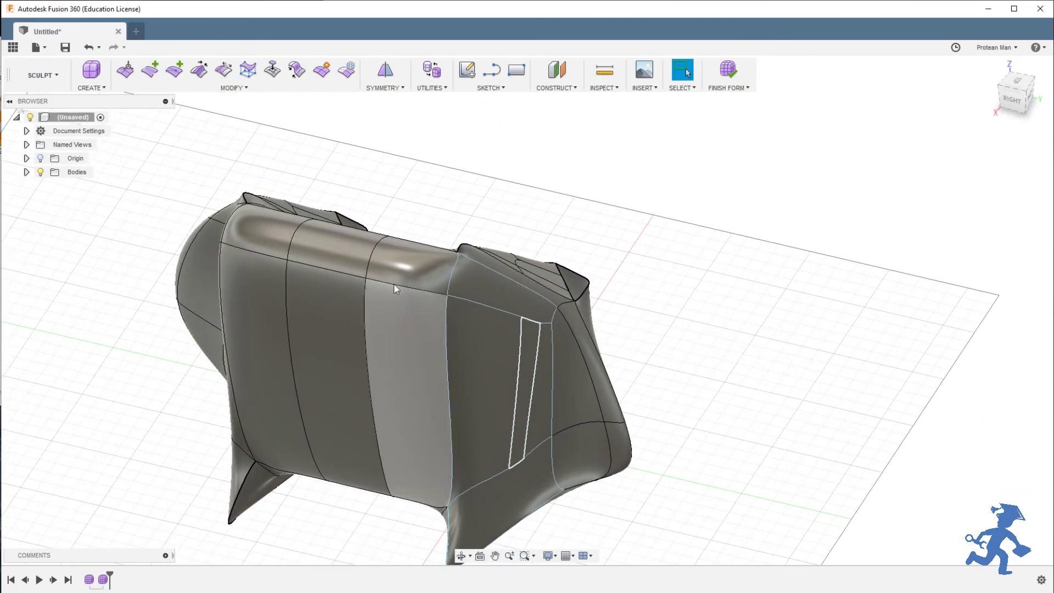
pyautogui.click(127, 72)
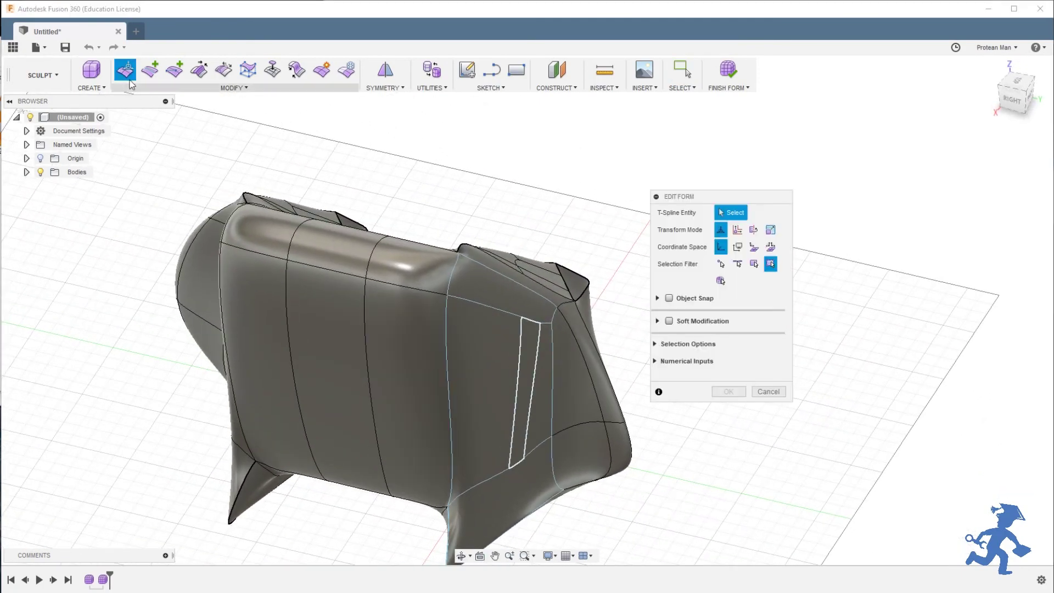
pyautogui.click(347, 253)
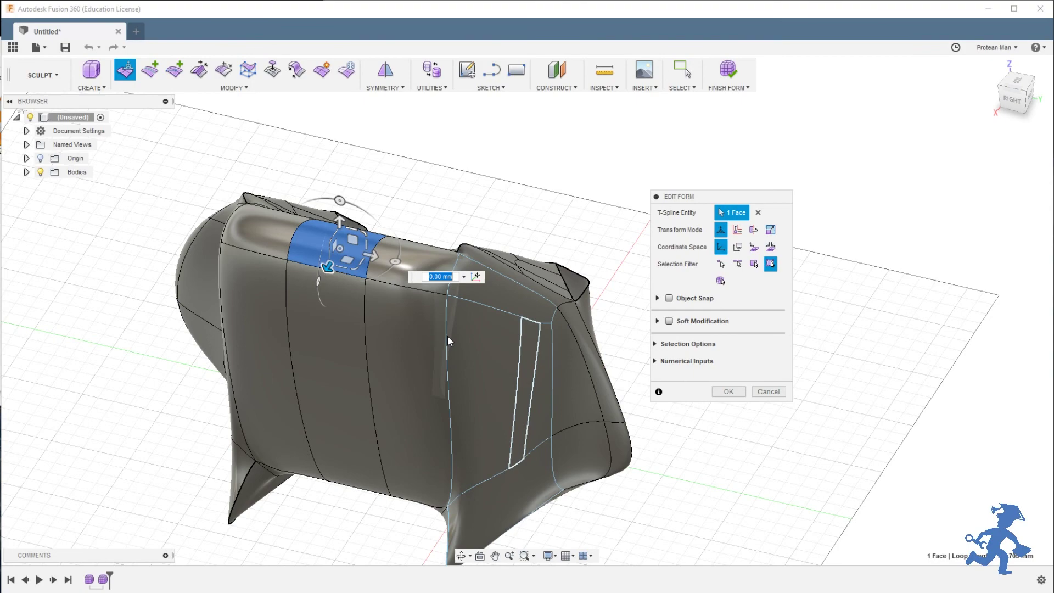
pyautogui.keyDown('shift'); pyautogui.moveTo(335, 266); pyautogui.dragTo(351, 296, button='middle'); pyautogui.keyUp('shift')
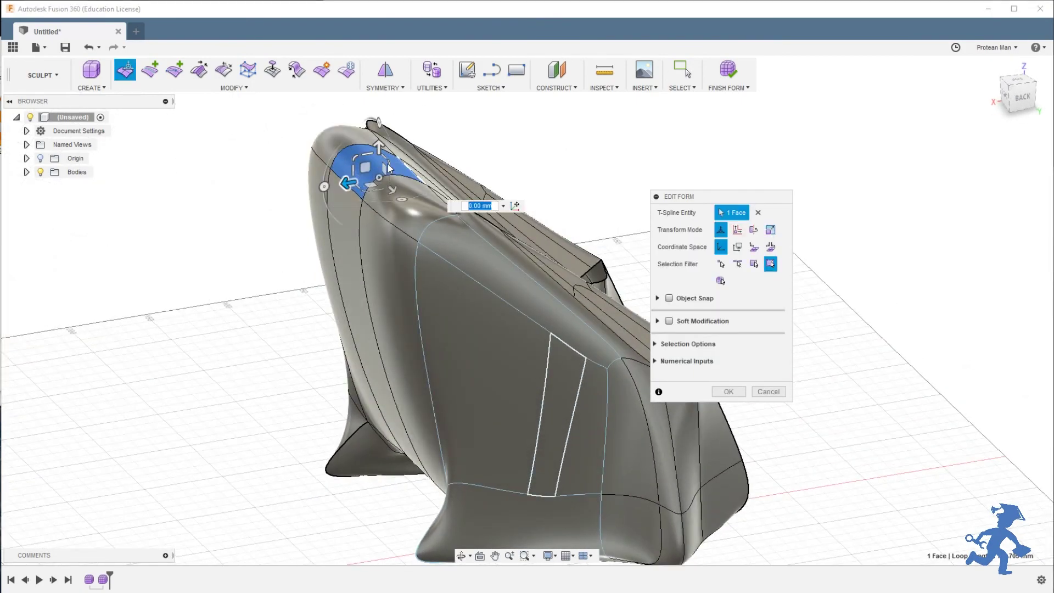
pyautogui.moveTo(362, 167); pyautogui.dragTo(321, 132)
pyautogui.moveTo(321, 132)
pyautogui.keyDown('shift'); pyautogui.mouseDown(button='middle')
pyautogui.moveTo(340, 214)
pyautogui.moveTo(344, 179)
pyautogui.moveTo(289, 163)
pyautogui.moveTo(292, 122)
pyautogui.moveTo(329, 143)
pyautogui.mouseUp(button='middle'); pyautogui.keyUp('shift')
pyautogui.click(779, 392)
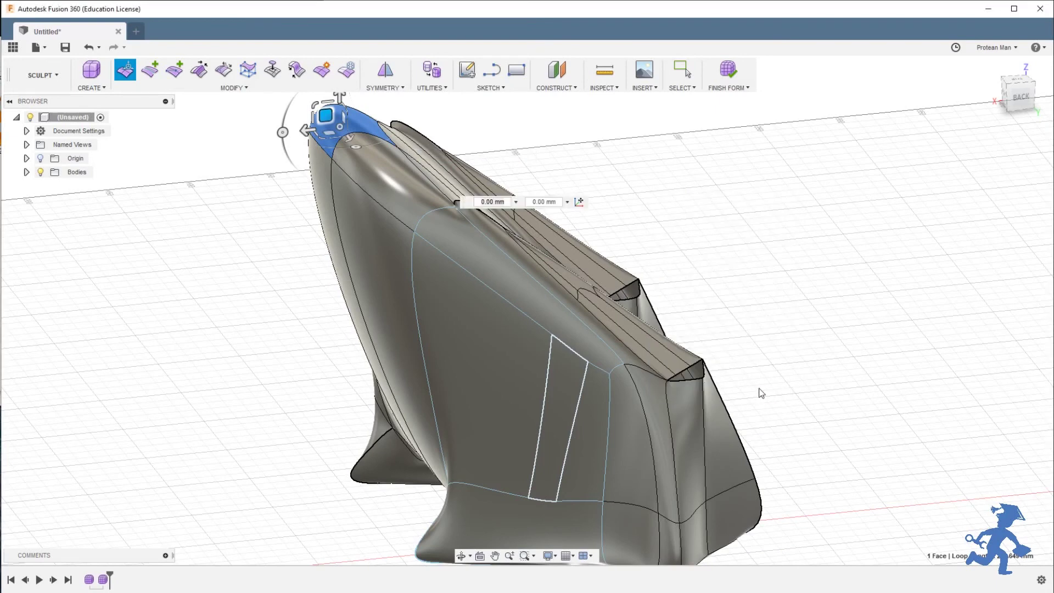
# Select a side face of the chair for Edit Form, then cancel the edit
pyautogui.keyDown('shift'); pyautogui.moveTo(760, 390); pyautogui.dragTo(482, 298, button='middle'); pyautogui.keyUp('shift')
pyautogui.click(482, 299)
pyautogui.press('Return')
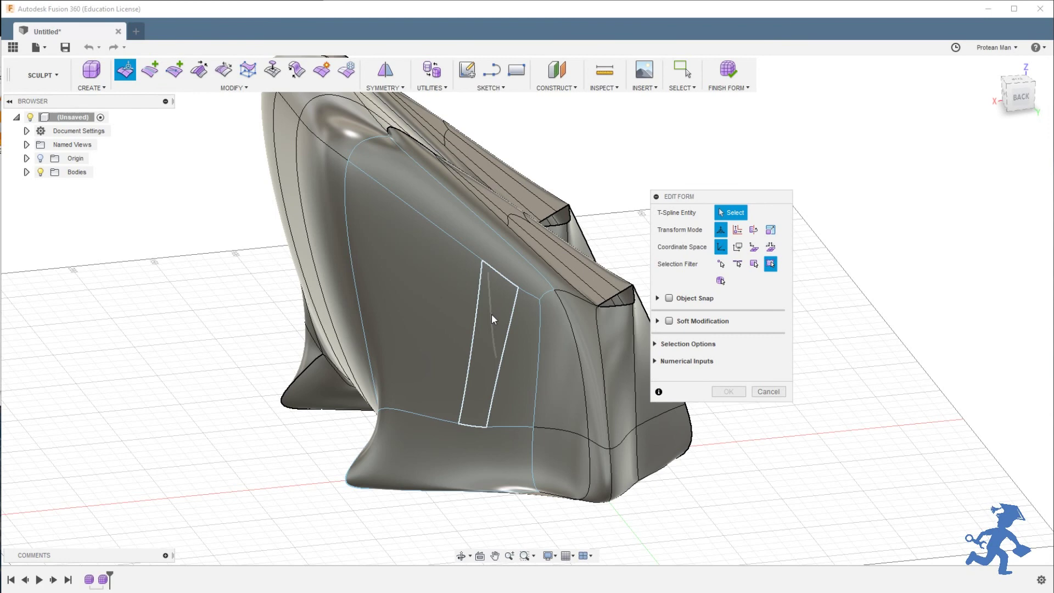
pyautogui.click(768, 392)
# Select the large face beside the frozen panel, cancel its form edit, and clear the selection
pyautogui.click(414, 275)
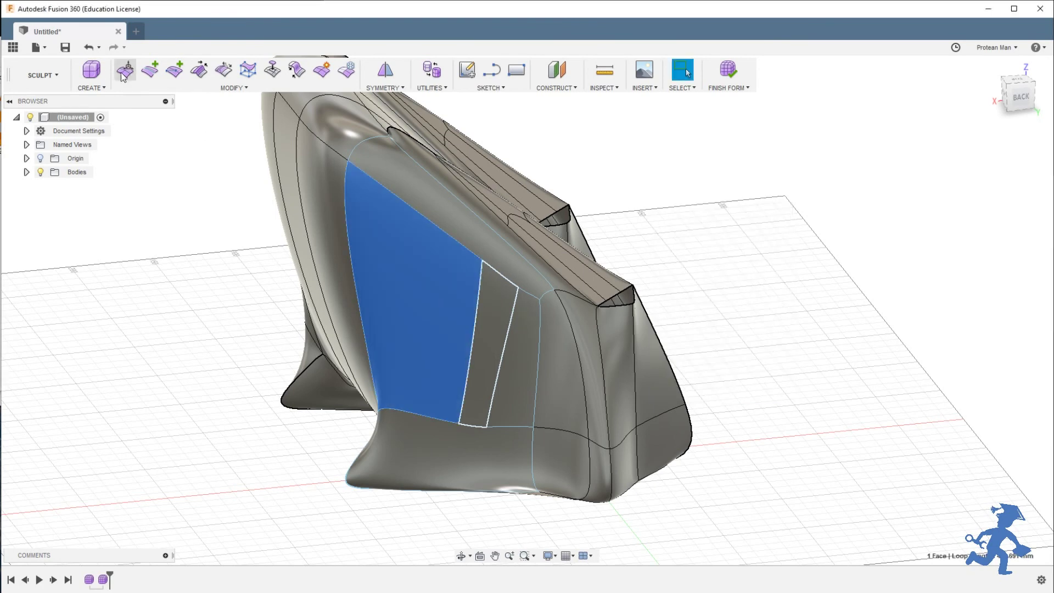
pyautogui.press('Return')
pyautogui.click(768, 391)
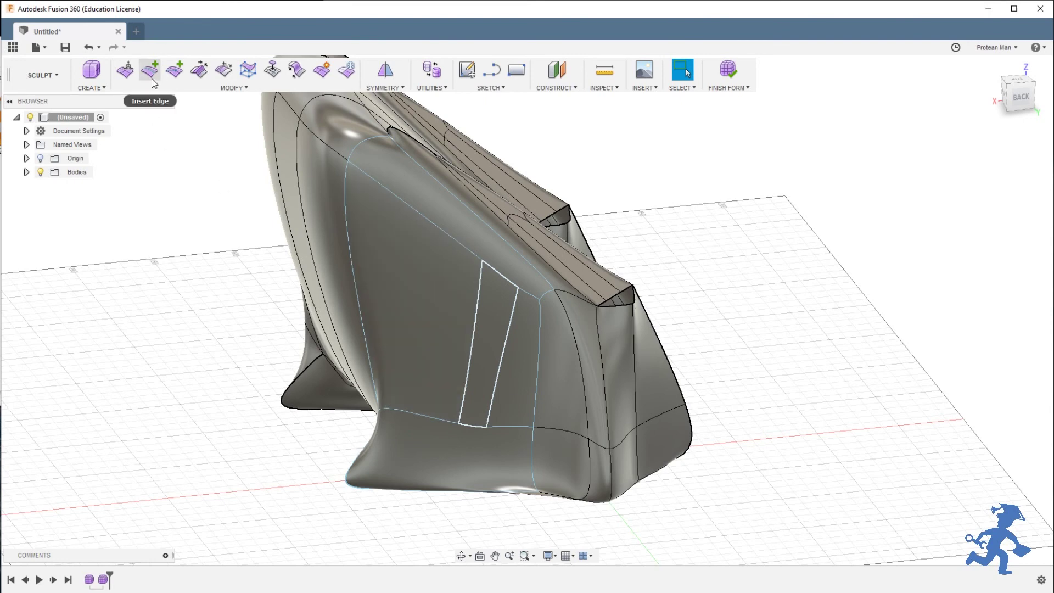
pyautogui.click(263, 225)
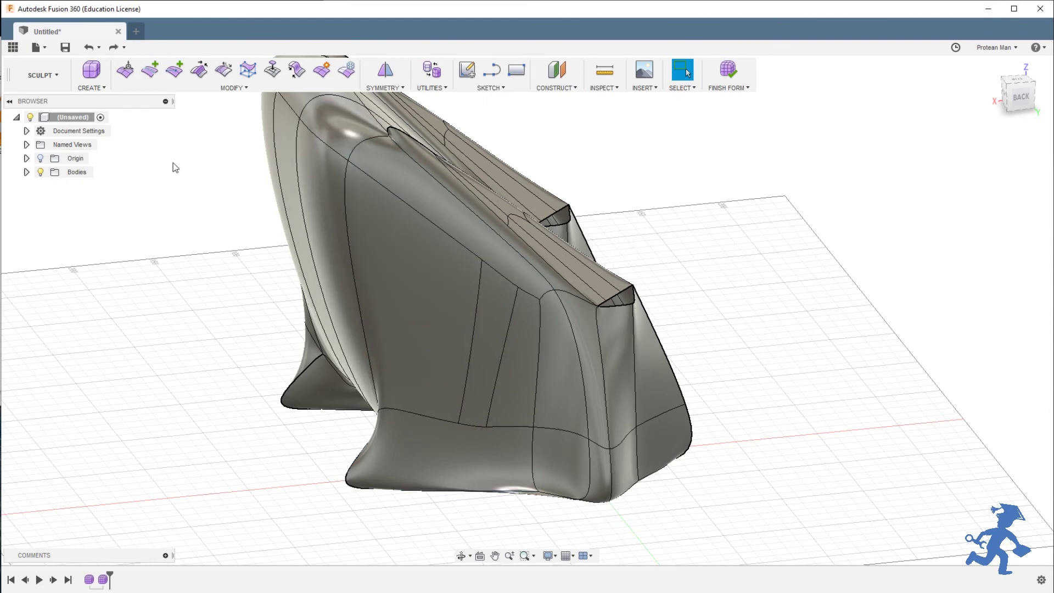
# Insert two new vertical edges across the side panel with Insert Point
pyautogui.click(151, 71)
pyautogui.click(174, 70)
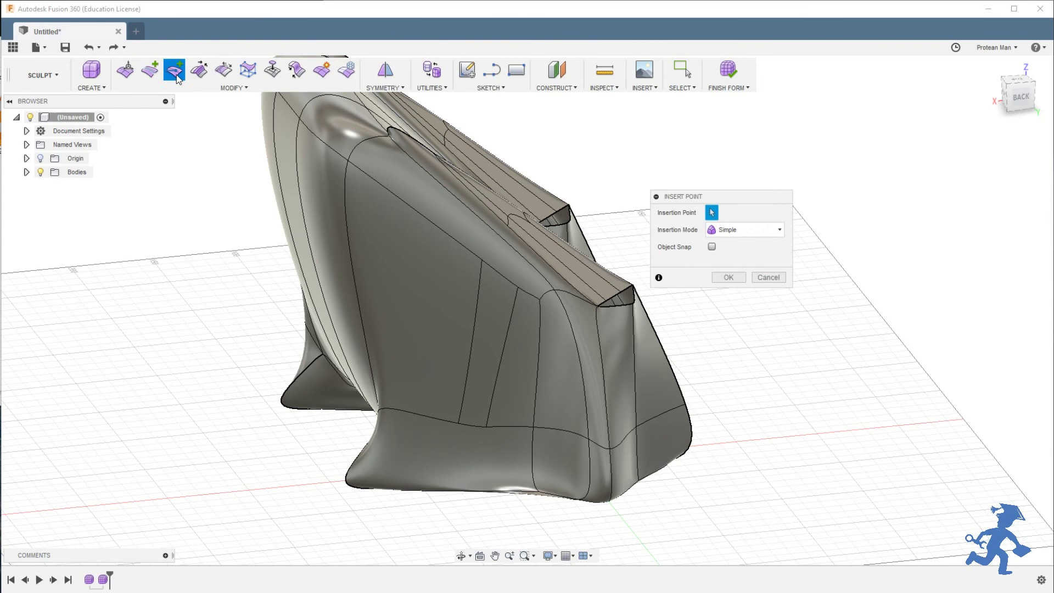
pyautogui.click(437, 418)
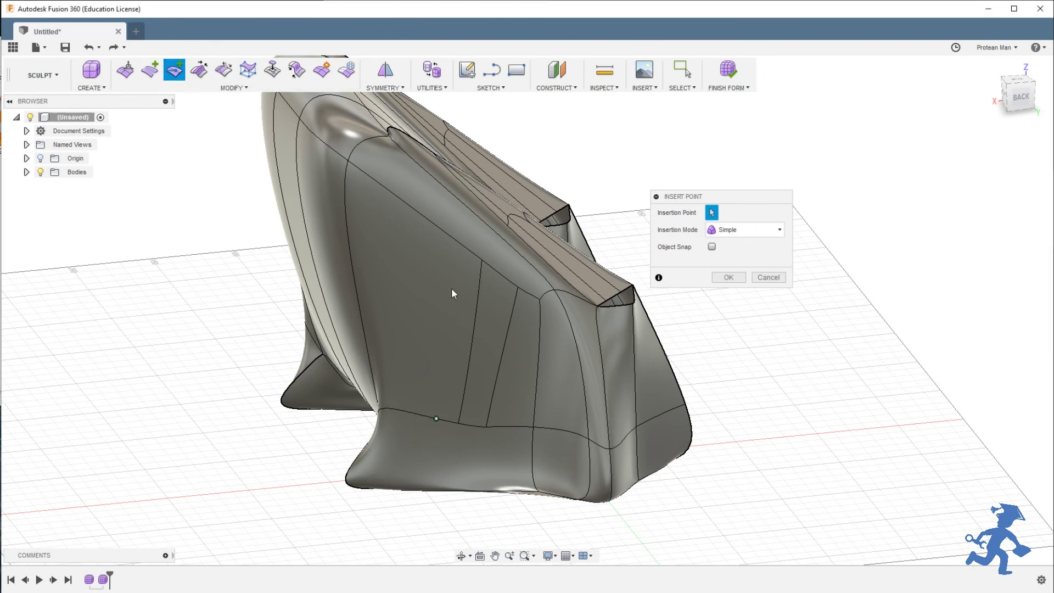
pyautogui.click(463, 246)
pyautogui.click(729, 278)
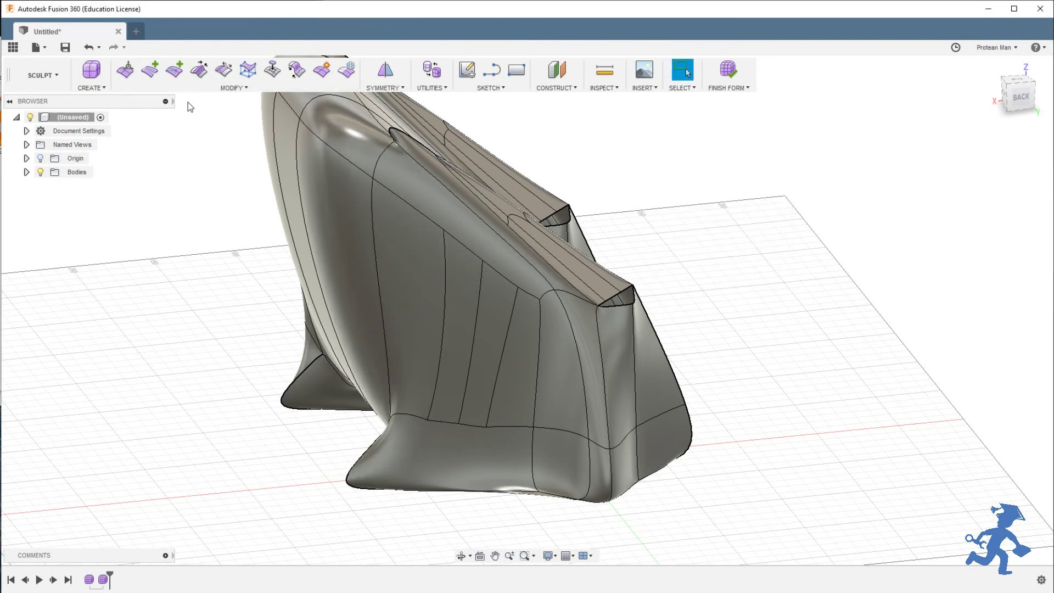
pyautogui.click(444, 229)
pyautogui.click(470, 208)
pyautogui.click(737, 277)
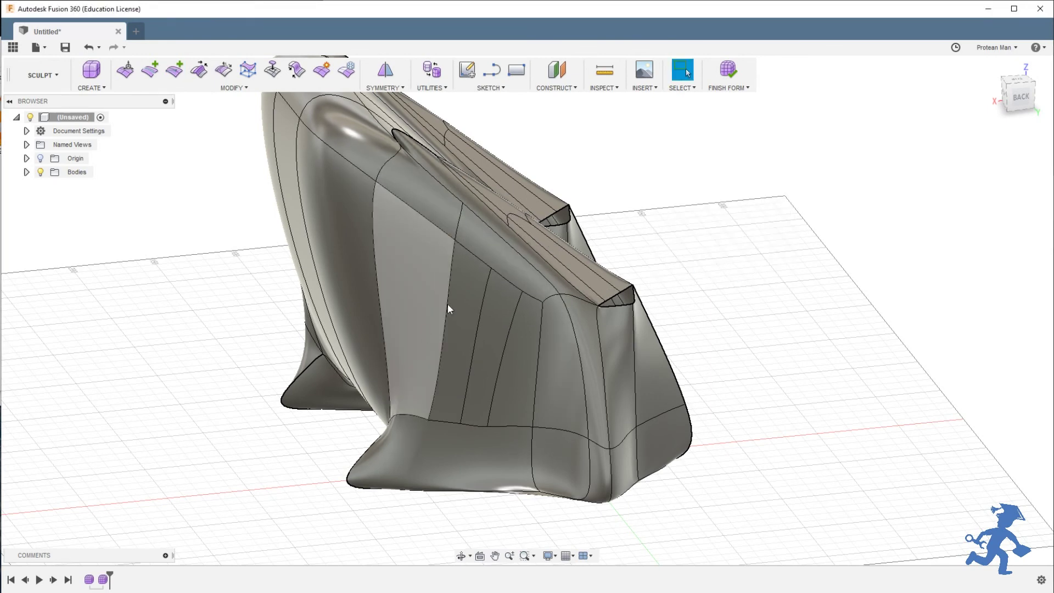
# Freeze the narrow strip face between the two new edges
pyautogui.click(346, 69)
pyautogui.click(492, 312)
pyautogui.click(729, 265)
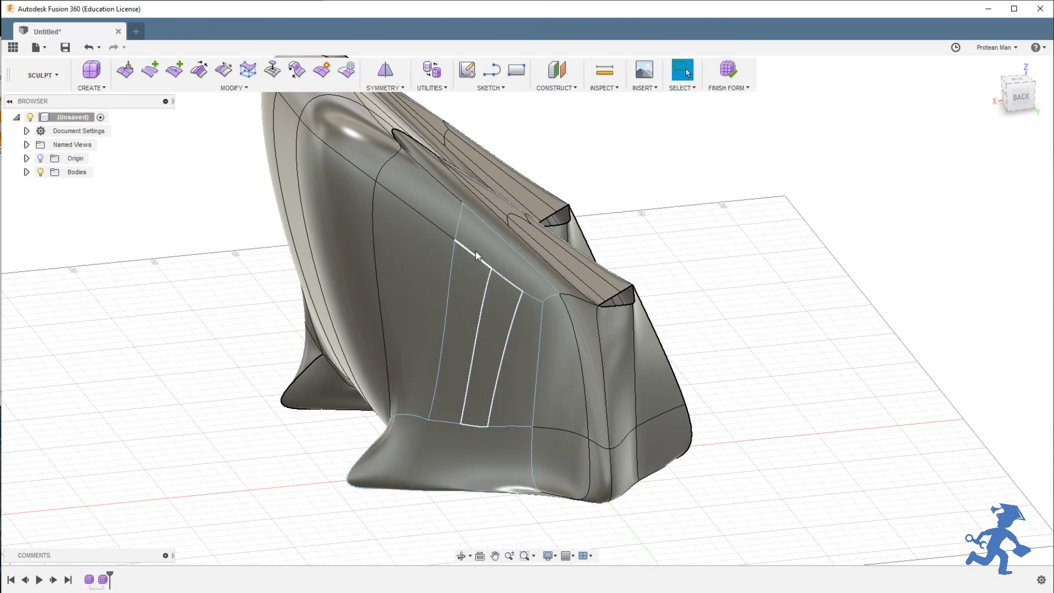
pyautogui.keyDown('shift'); pyautogui.moveTo(530, 273); pyautogui.dragTo(447, 252, button='middle'); pyautogui.keyUp('shift')
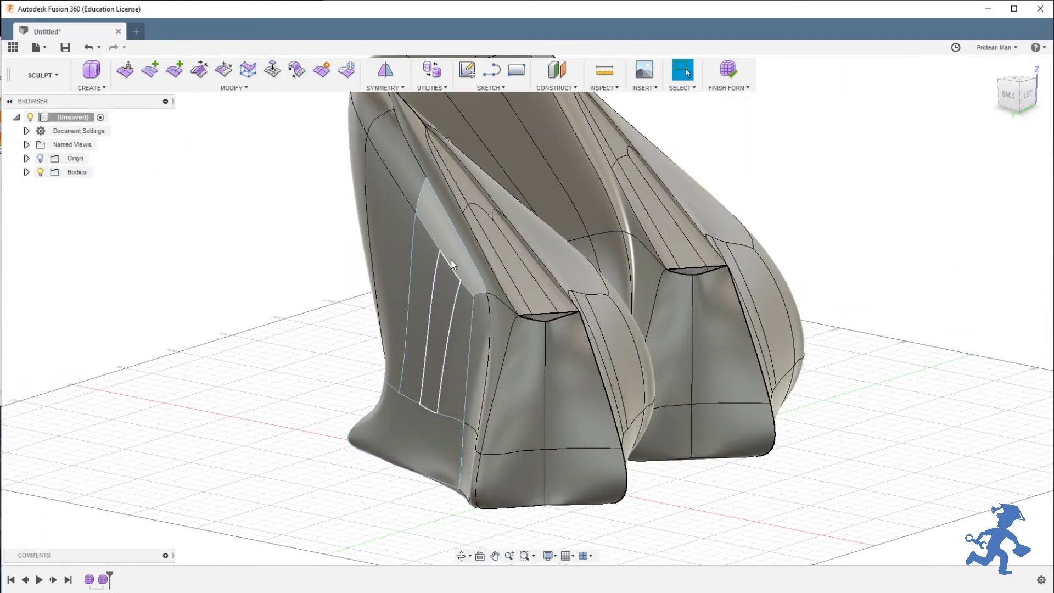
pyautogui.keyDown('shift'); pyautogui.moveTo(442, 269); pyautogui.dragTo(438, 316, button='middle'); pyautogui.keyUp('shift')
pyautogui.scroll(3, 450, 298)
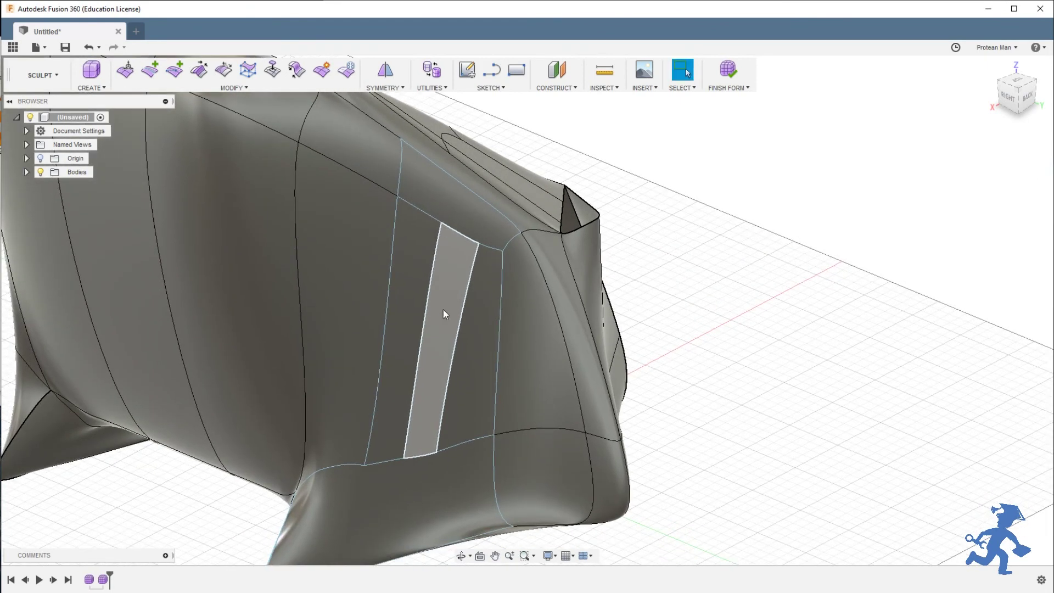
pyautogui.keyDown('shift'); pyautogui.moveTo(476, 310); pyautogui.dragTo(463, 311, button='middle'); pyautogui.keyUp('shift')
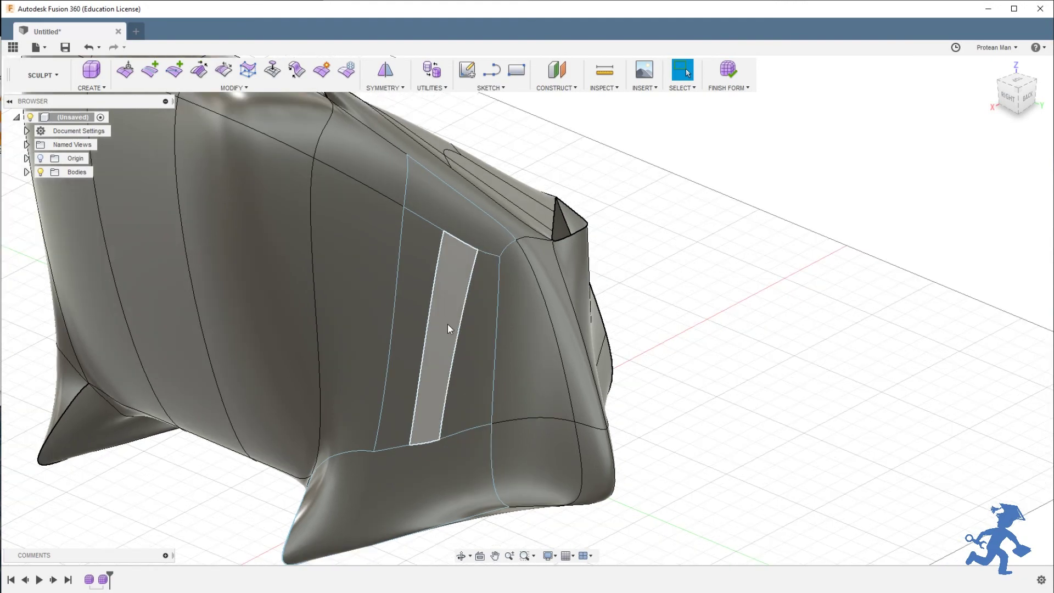
pyautogui.keyDown('shift'); pyautogui.moveTo(476, 328); pyautogui.dragTo(406, 196, button='middle'); pyautogui.keyUp('shift')
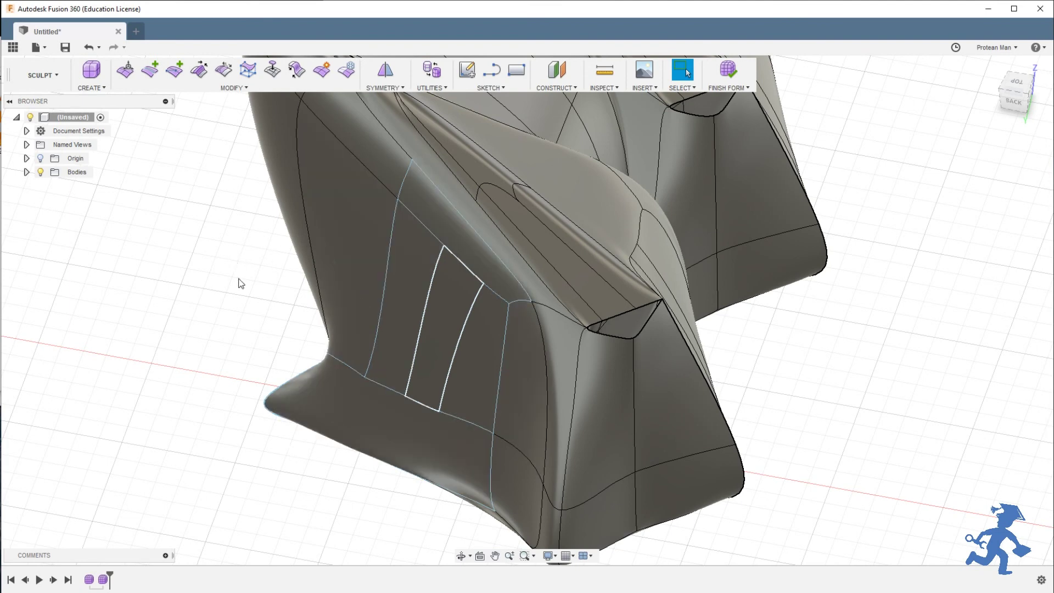
# Crease the edges of the narrow strip face on the side panel
pyautogui.click(273, 256)
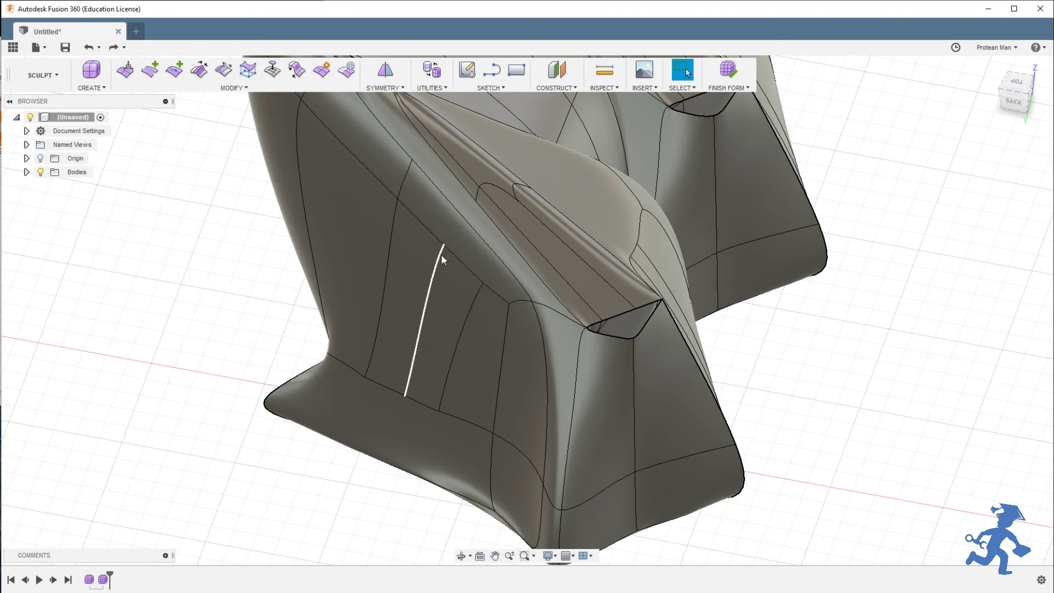
pyautogui.click(442, 272)
pyautogui.click(199, 70)
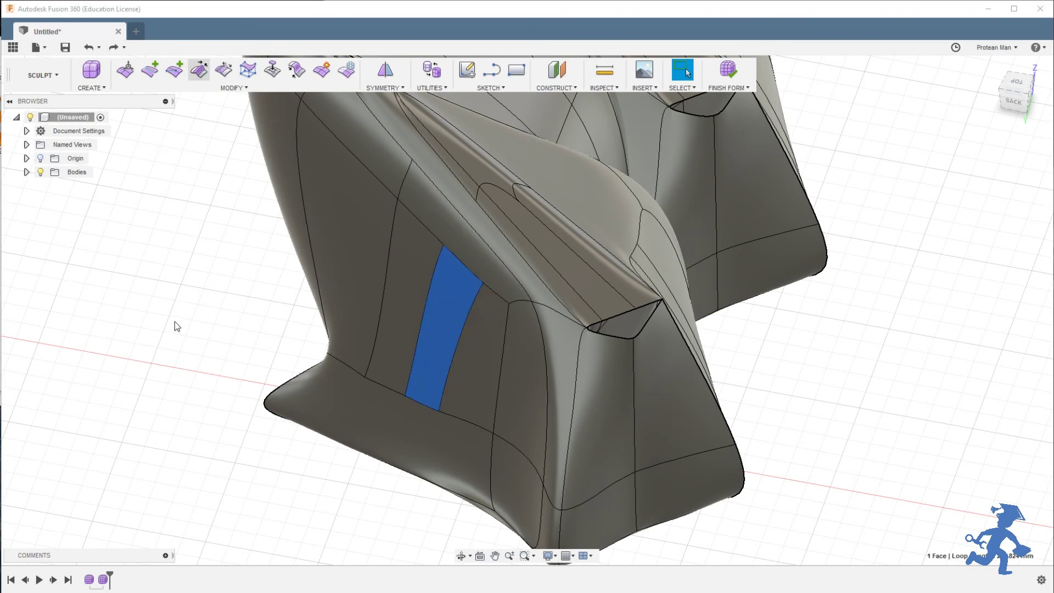
pyautogui.click(728, 265)
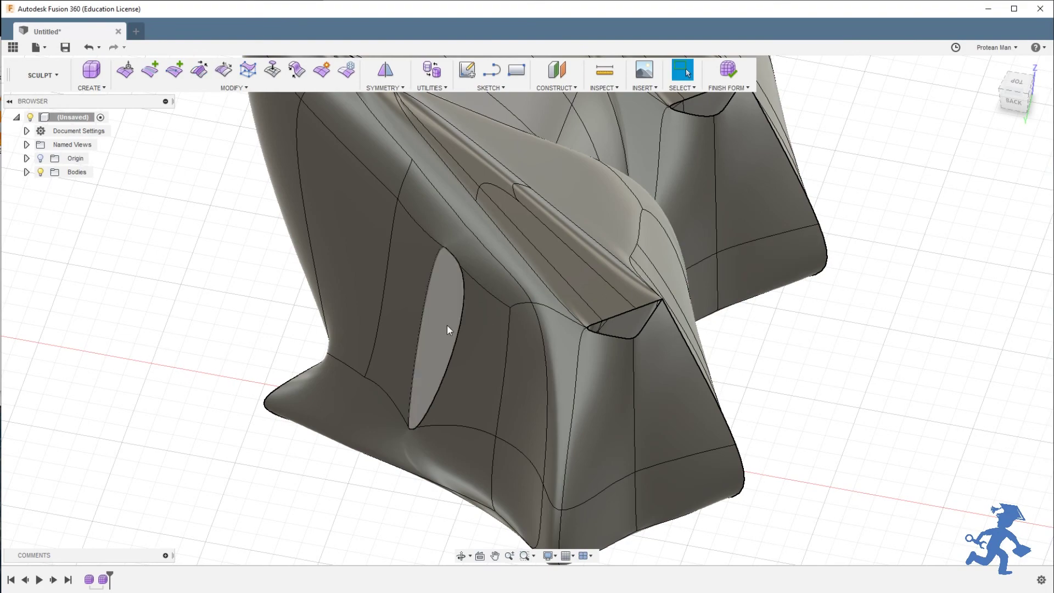
# Drag the vertex at the crease's top about 9.8 mm with Edit Form
pyautogui.keyDown('shift'); pyautogui.moveTo(447, 325); pyautogui.dragTo(462, 258, button='middle'); pyautogui.keyUp('shift')
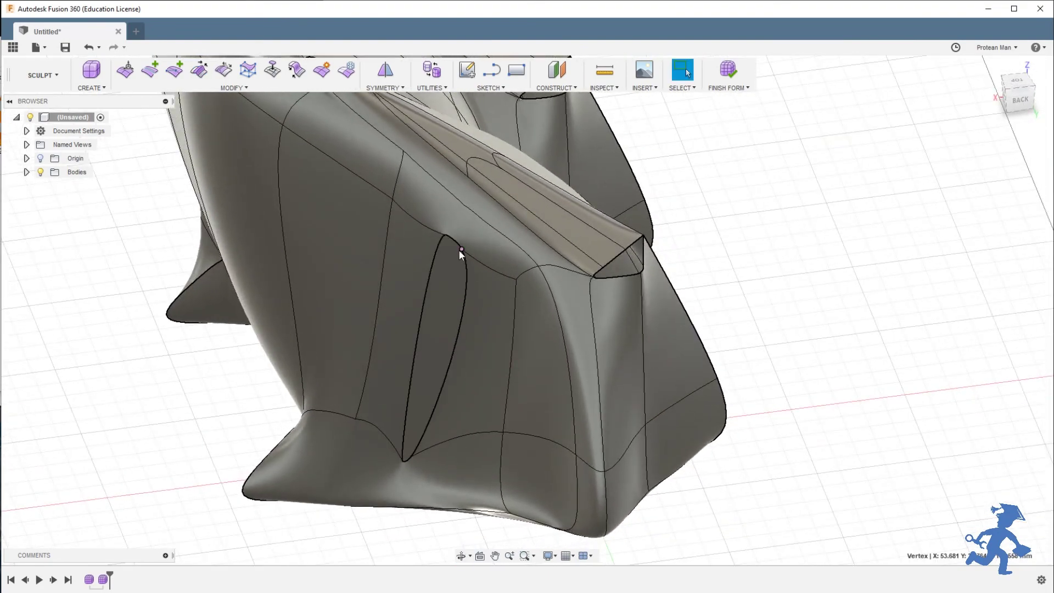
pyautogui.click(125, 71)
pyautogui.click(461, 249)
pyautogui.moveTo(461, 249); pyautogui.dragTo(469, 240)
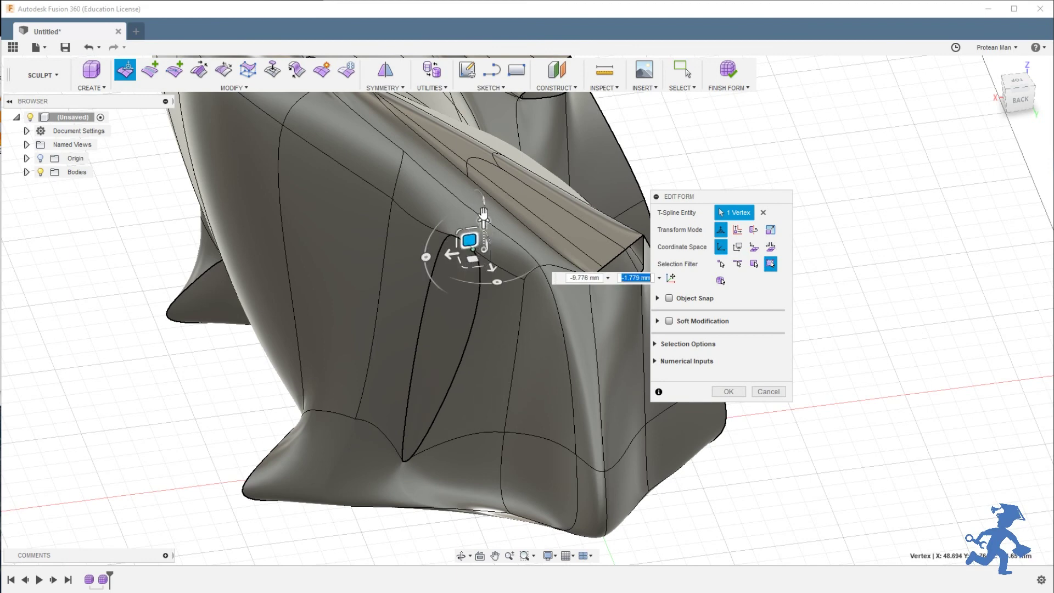
pyautogui.click(429, 254)
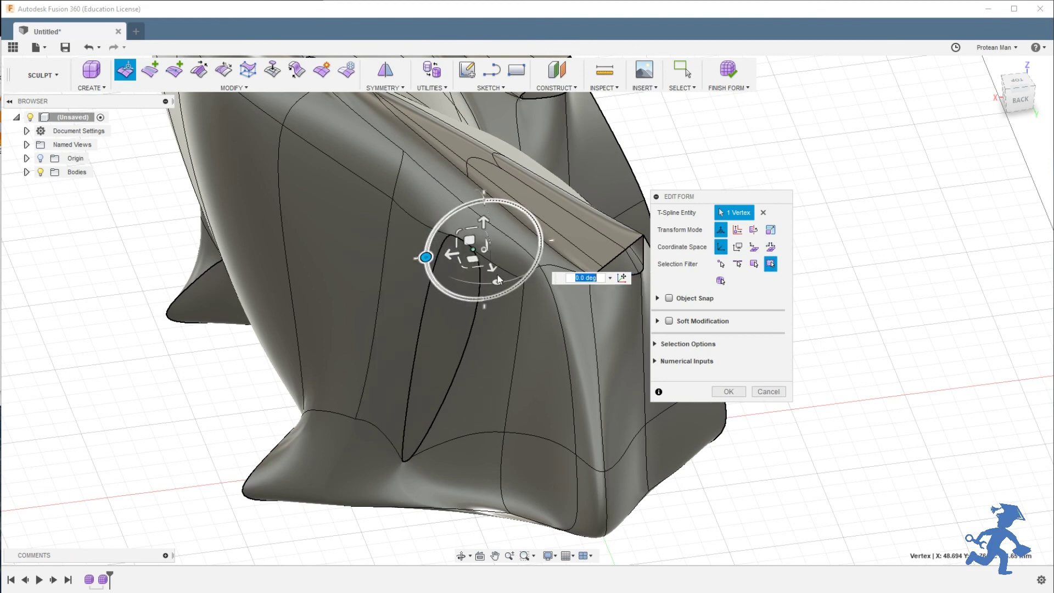
pyautogui.click(728, 391)
# Move the side-panel face beside the crease with Edit Form, keeping the crease sharp
pyautogui.click(337, 211)
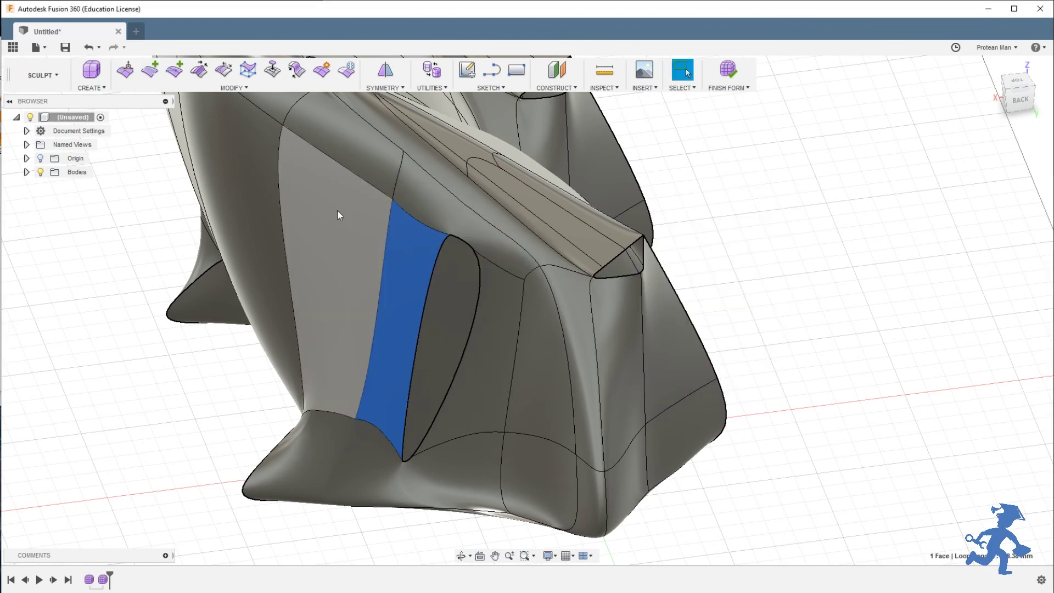
pyautogui.click(125, 70)
pyautogui.moveTo(329, 297); pyautogui.dragTo(314, 311)
pyautogui.moveTo(306, 329)
pyautogui.mouseDown()
pyautogui.moveTo(308, 346)
pyautogui.moveTo(322, 298)
pyautogui.moveTo(385, 277)
pyautogui.moveTo(313, 296)
pyautogui.moveTo(305, 324)
pyautogui.moveTo(328, 345)
pyautogui.moveTo(302, 329)
pyautogui.moveTo(345, 302)
pyautogui.moveTo(306, 301)
pyautogui.moveTo(329, 336)
pyautogui.moveTo(306, 336)
pyautogui.moveTo(301, 311)
pyautogui.moveTo(320, 322)
pyautogui.mouseUp()
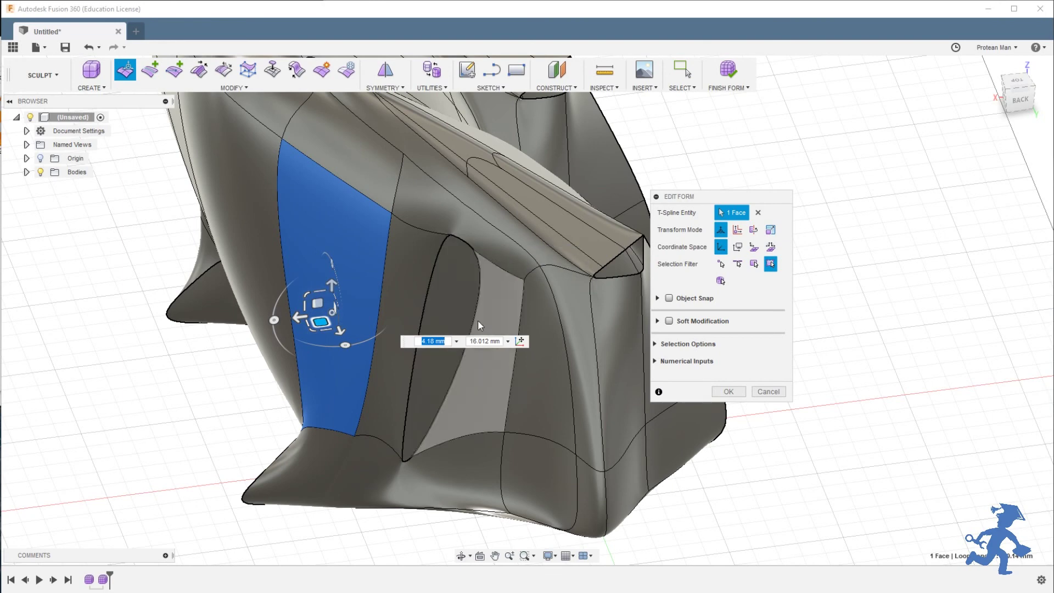
pyautogui.moveTo(314, 320)
pyautogui.mouseDown()
pyautogui.moveTo(262, 337)
pyautogui.moveTo(363, 309)
pyautogui.moveTo(293, 343)
pyautogui.moveTo(285, 329)
pyautogui.moveTo(313, 325)
pyautogui.mouseUp()
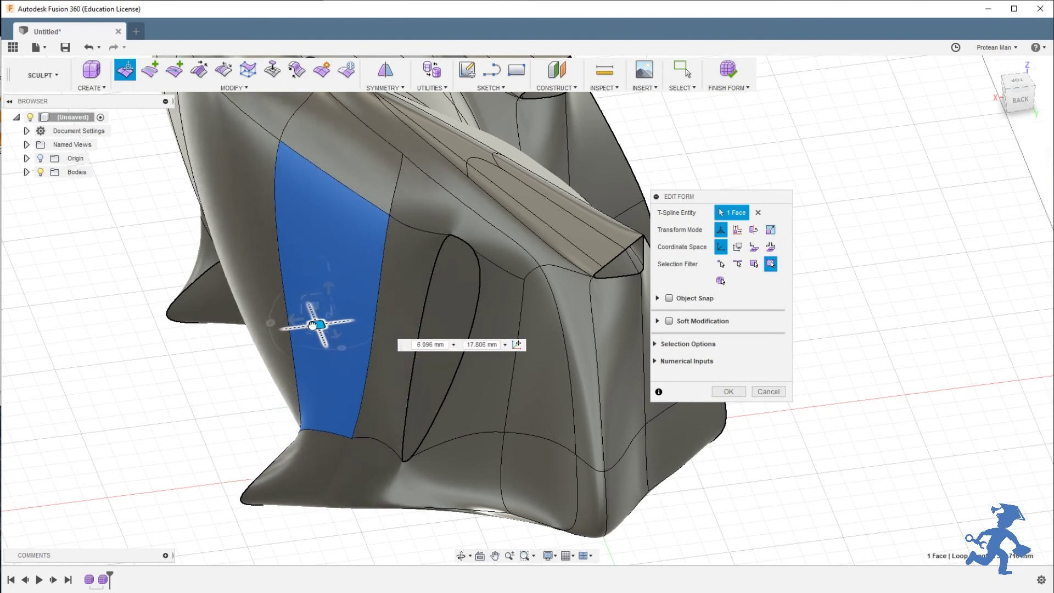
pyautogui.click(730, 392)
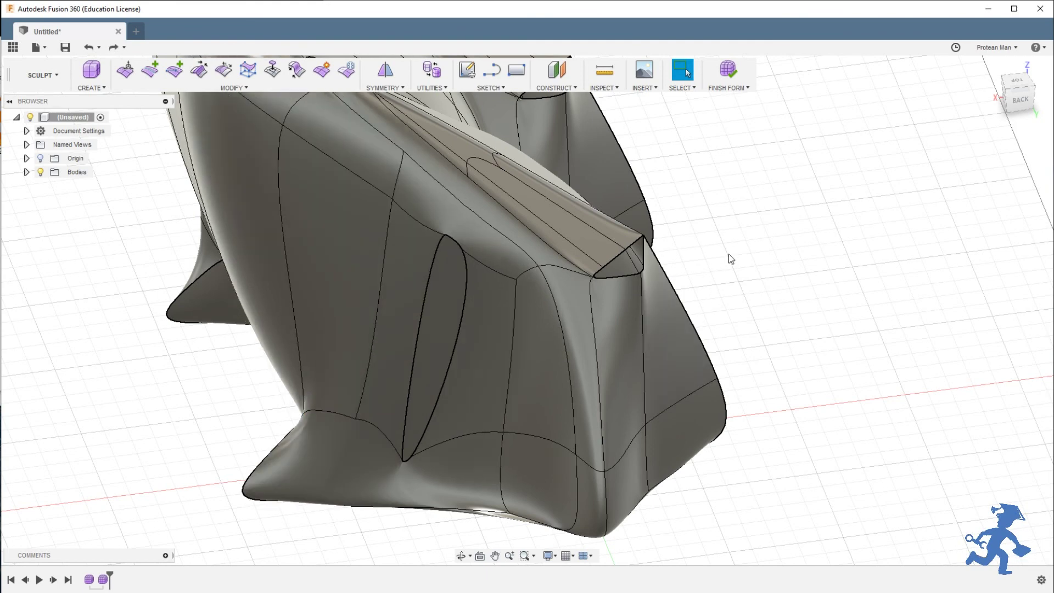
pyautogui.moveTo(443, 271)
pyautogui.keyDown('shift'); pyautogui.mouseDown(button='middle')
pyautogui.moveTo(475, 295)
pyautogui.moveTo(533, 251)
pyautogui.moveTo(431, 261)
pyautogui.mouseUp(button='middle'); pyautogui.keyUp('shift')
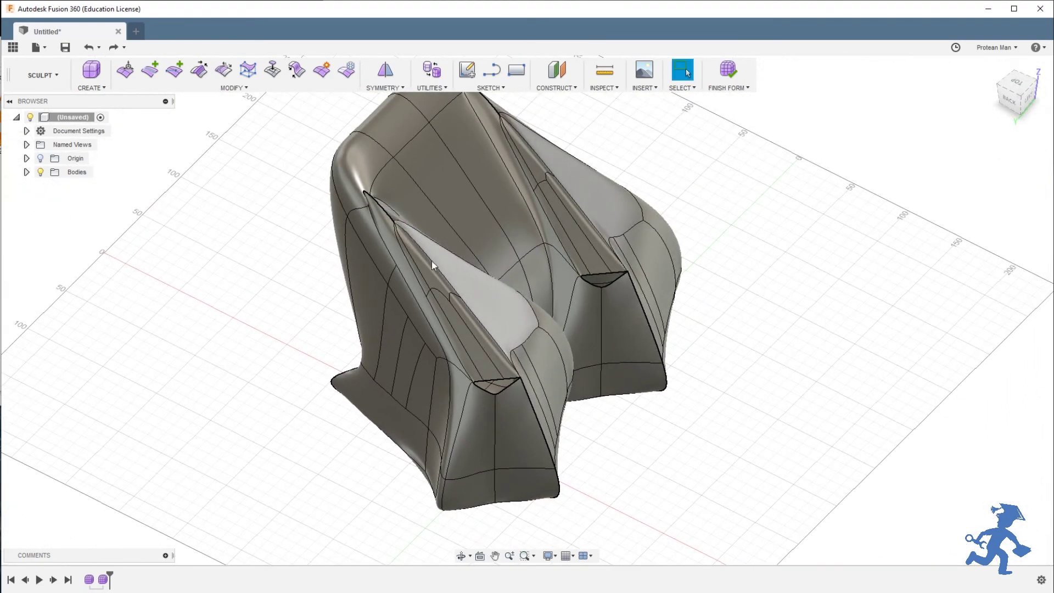